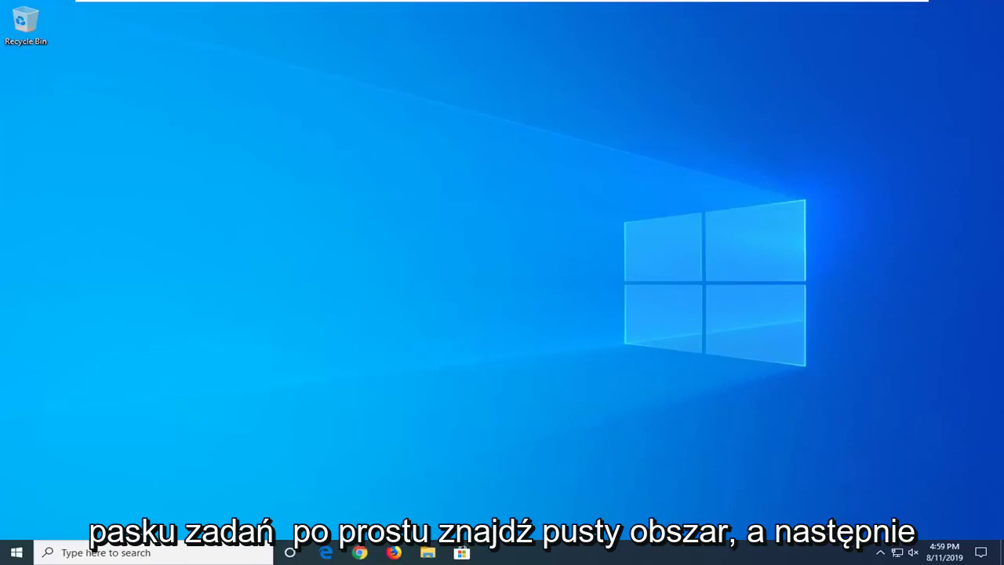
Open the Services management console by way of Task Manager's list of services.
right_click(714, 560)
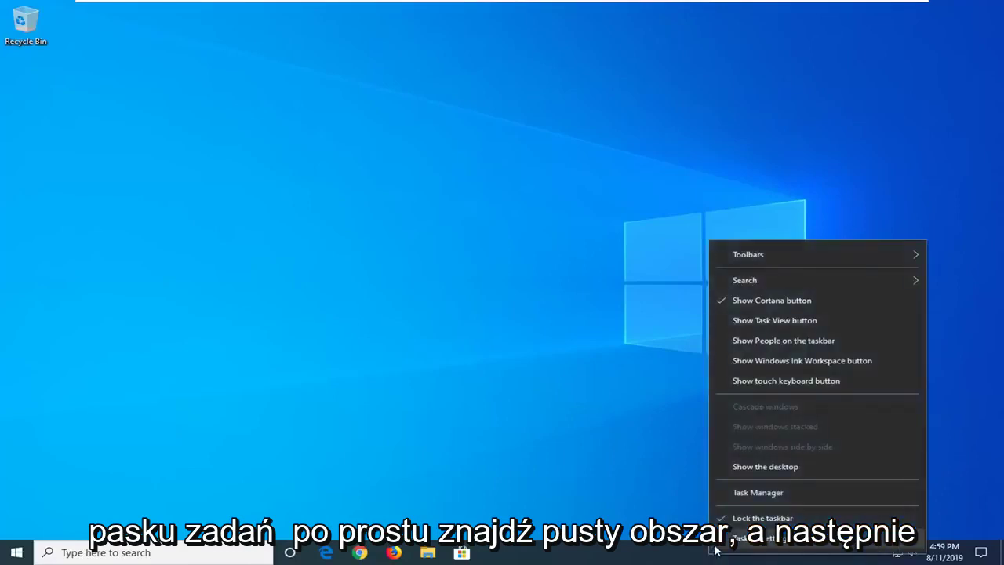
left_click(746, 493)
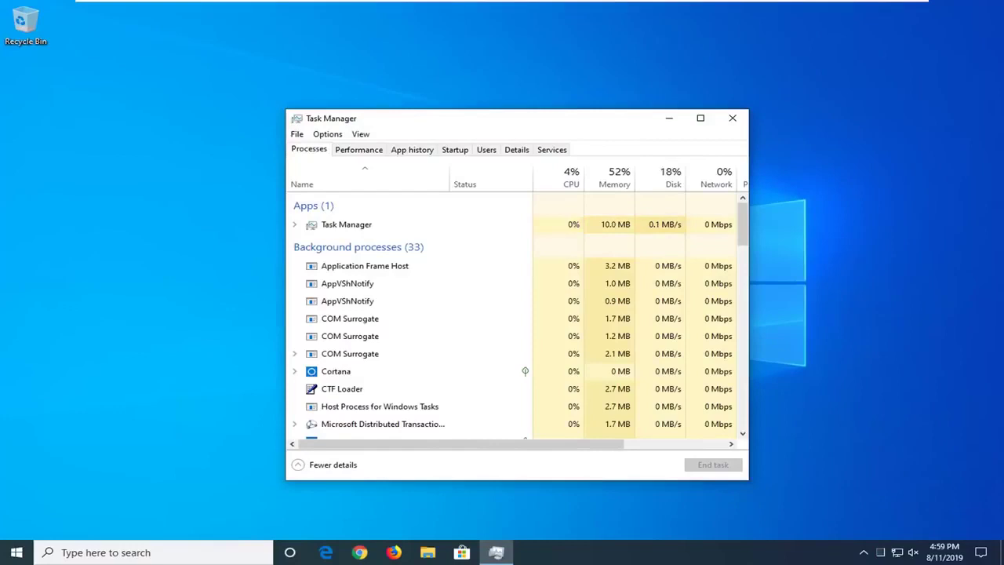
left_click(550, 152)
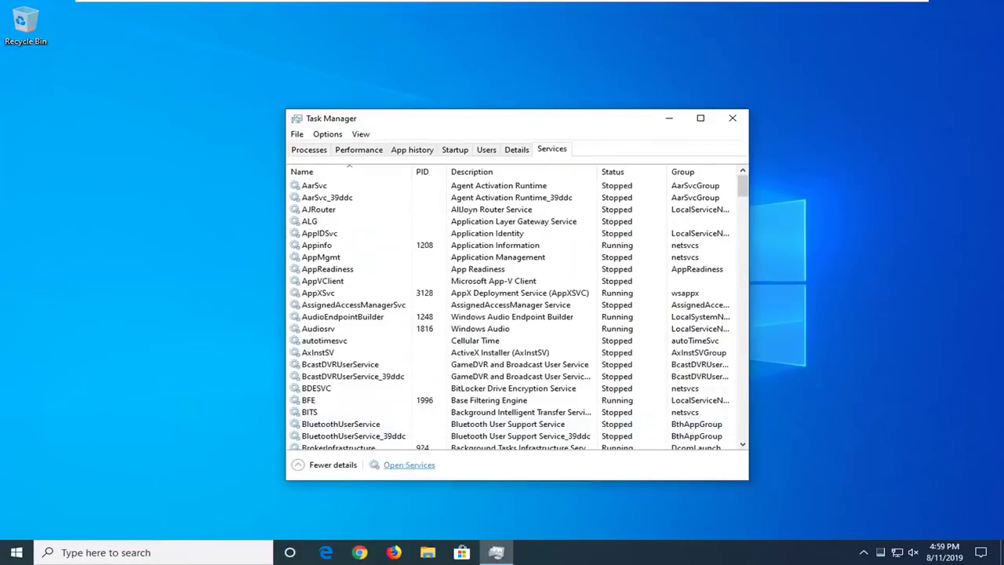
left_click(421, 465)
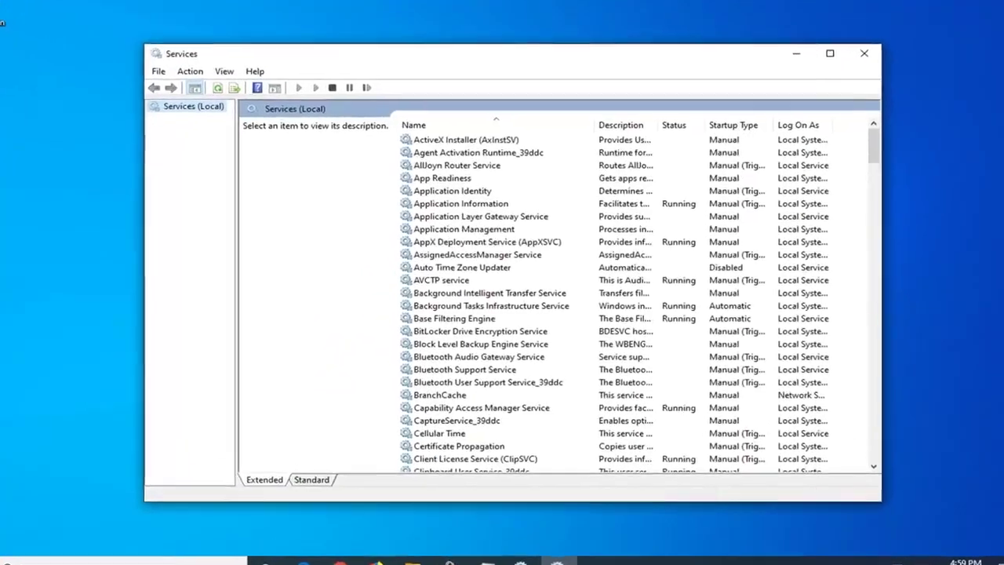
Find the Windows Search service and open its properties.
scroll(483, 352, "down", 20)
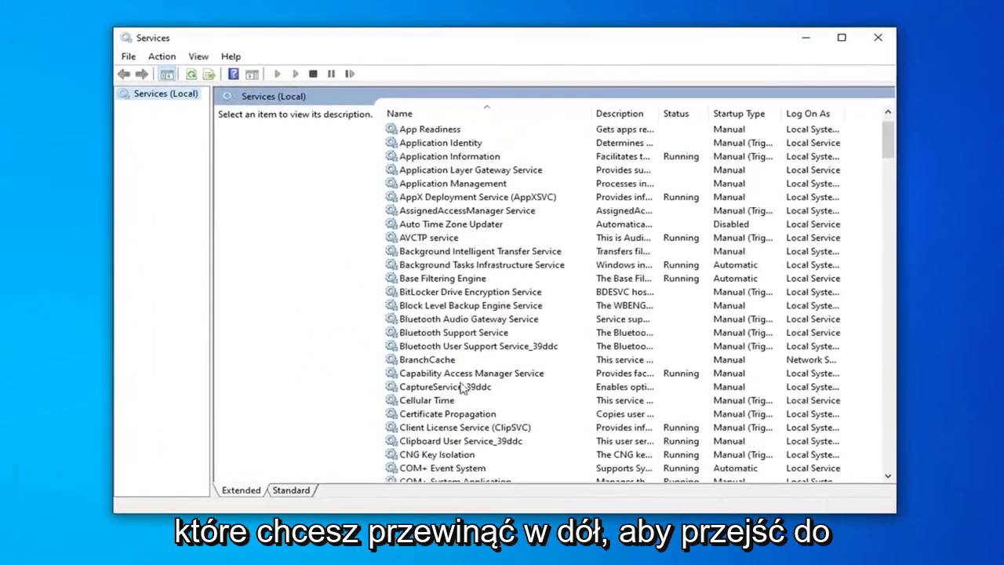
scroll(482, 351, "down", 20)
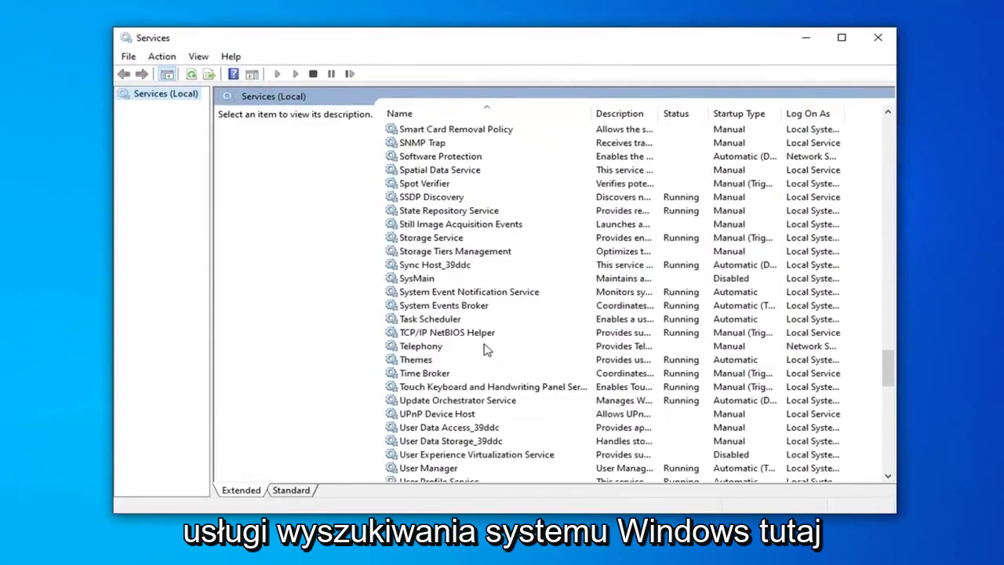
scroll(477, 363, "down", 5)
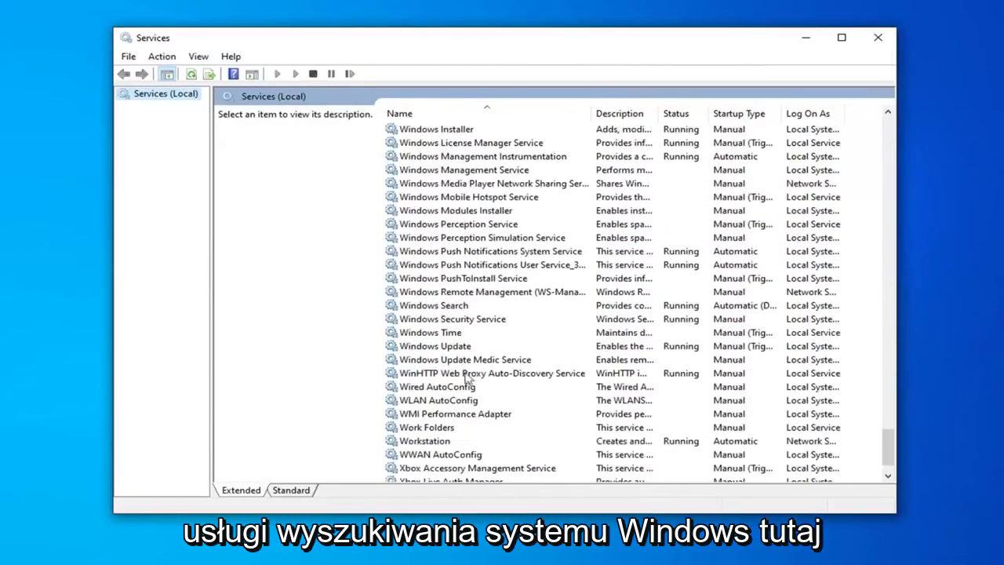
left_click(449, 310)
double_click(450, 310)
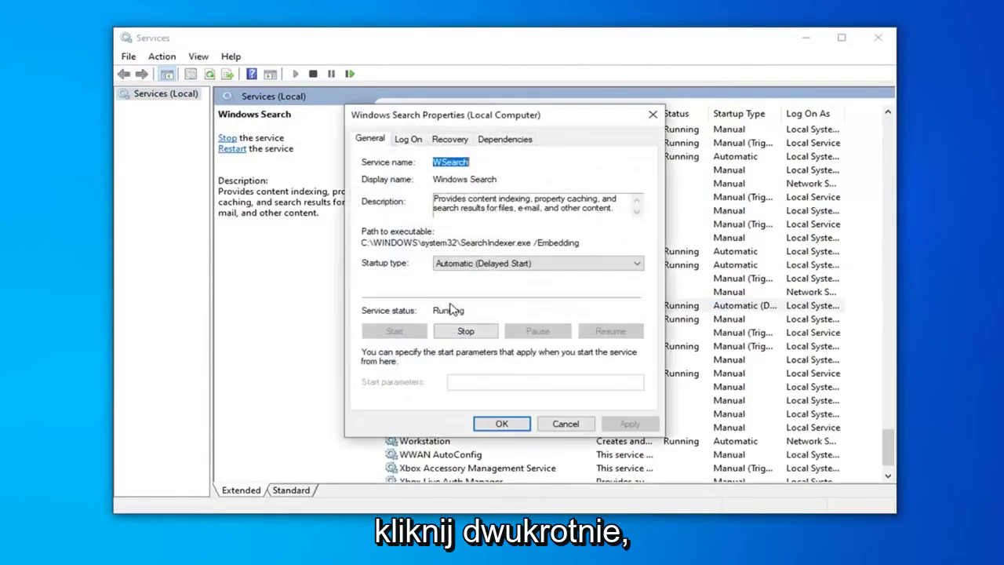
Set the Windows Search startup type to Automatic (Delayed Start), apply it, and close Services and Task Manager.
left_click(492, 265)
left_click(471, 283)
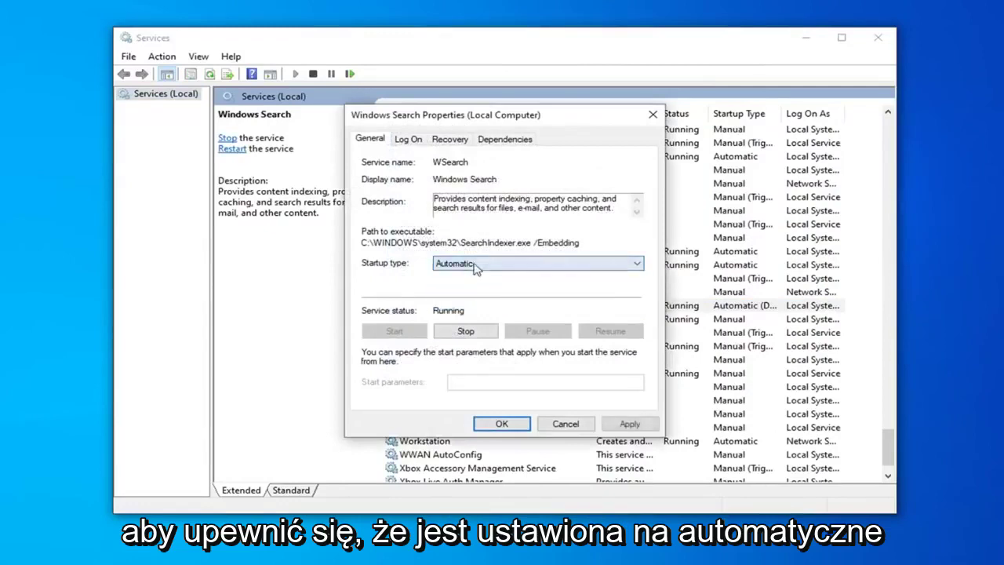
left_click(486, 264)
left_click(471, 273)
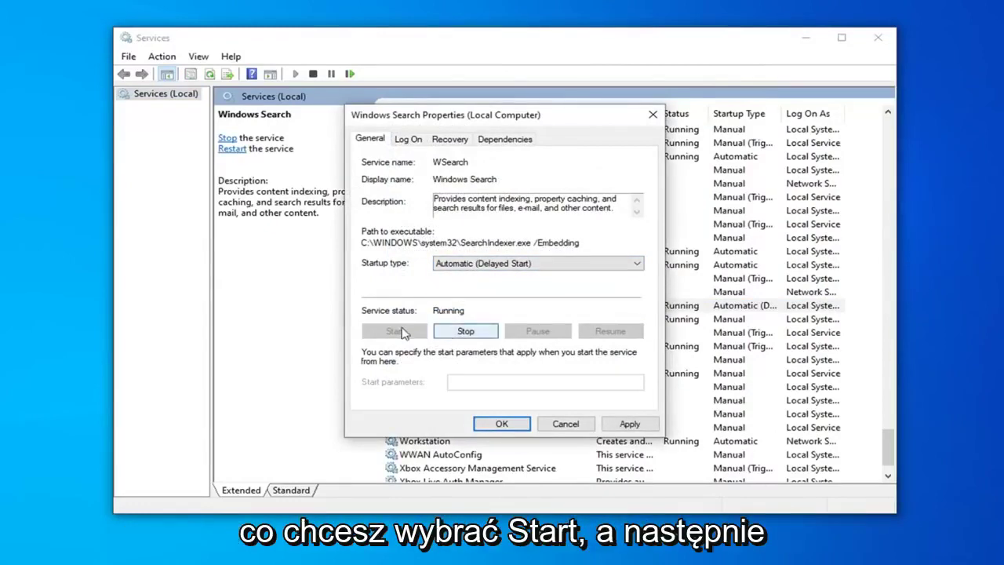
left_click(630, 424)
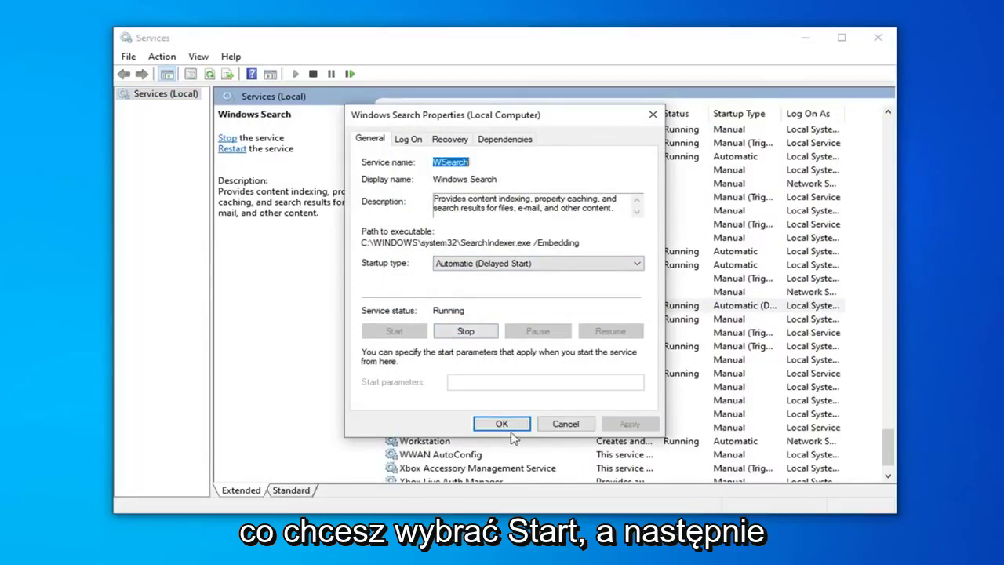
left_click(502, 423)
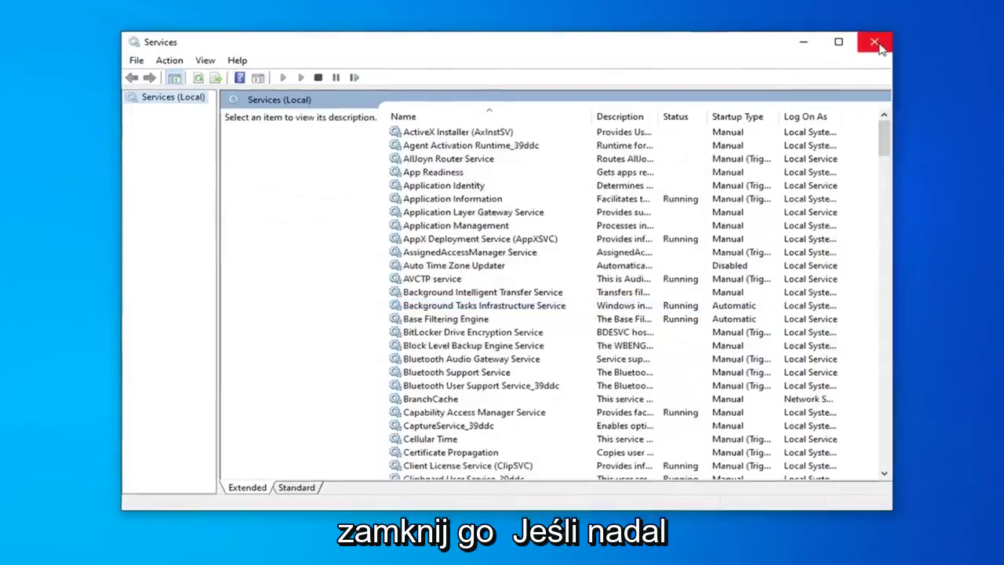
left_click(882, 43)
left_click(732, 115)
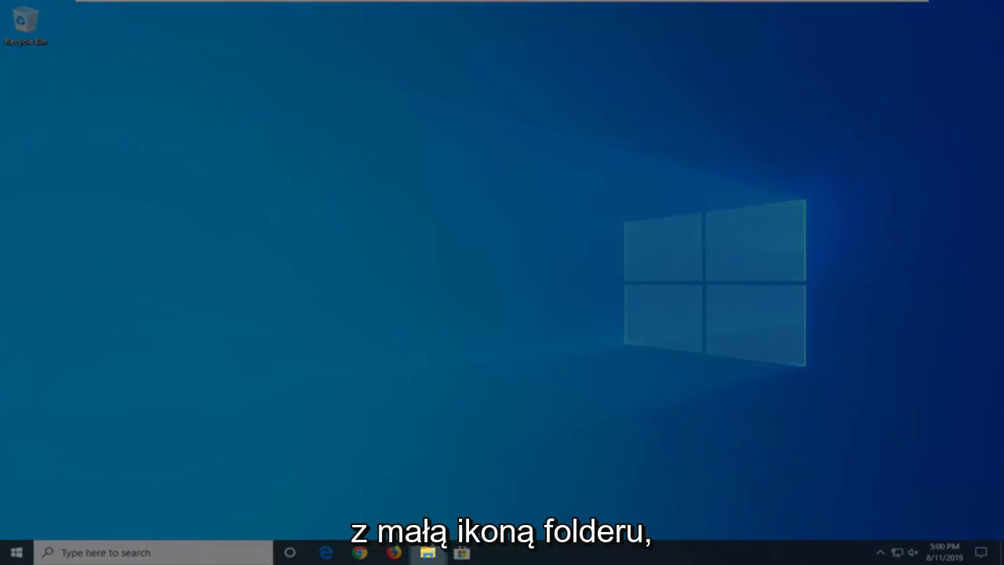
Open File Explorer and go to Control Panel by entering "Control" as the location.
left_click(430, 552)
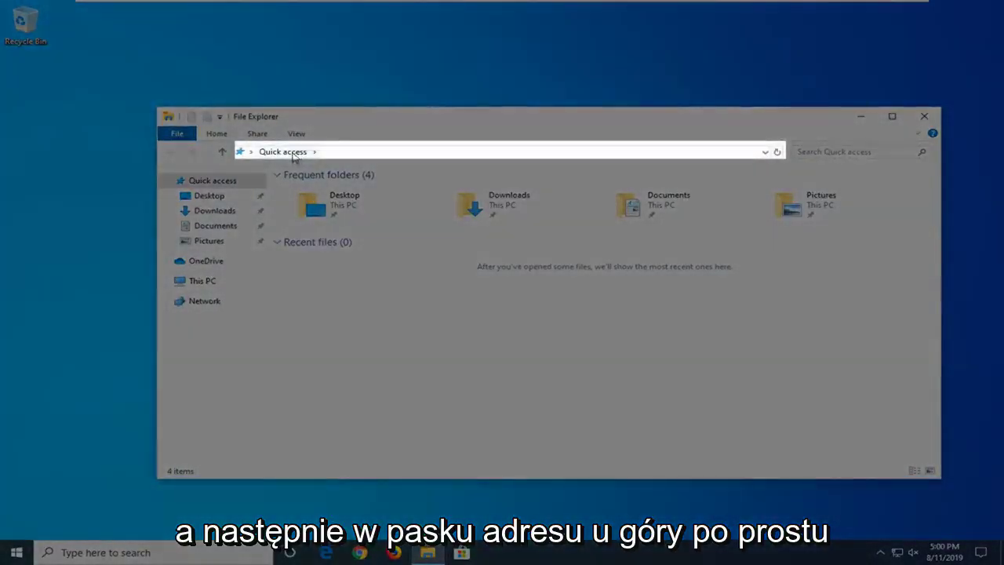
left_click(340, 154)
key("BackSpace")
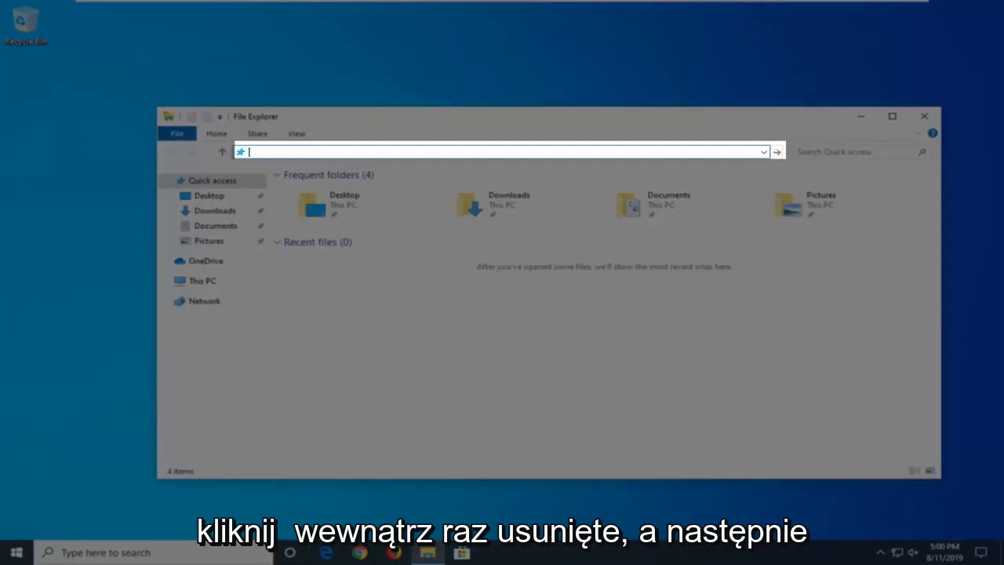
type("control")
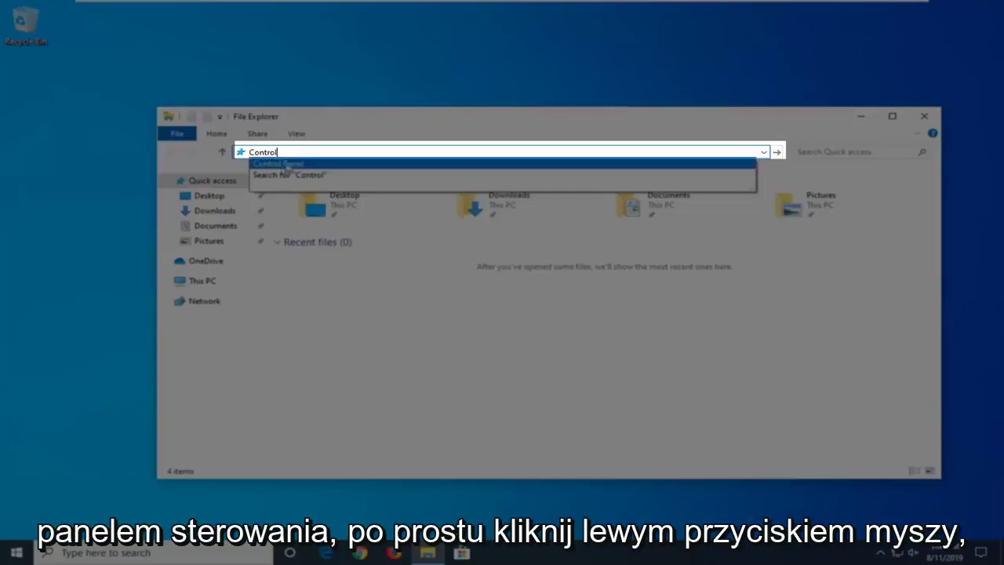
left_click(281, 166)
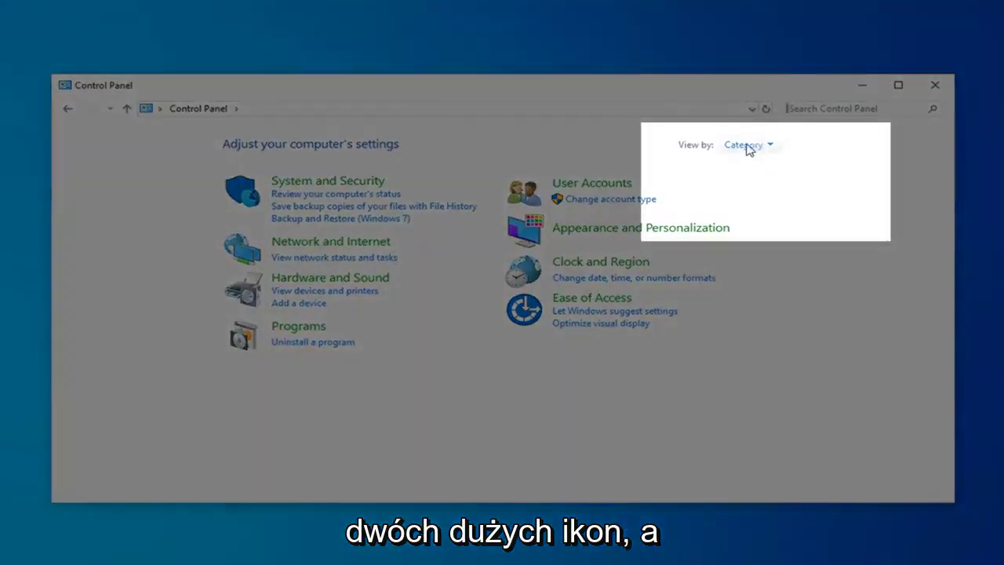
Show the Control Panel items as large icons and open Indexing Options.
left_click(746, 147)
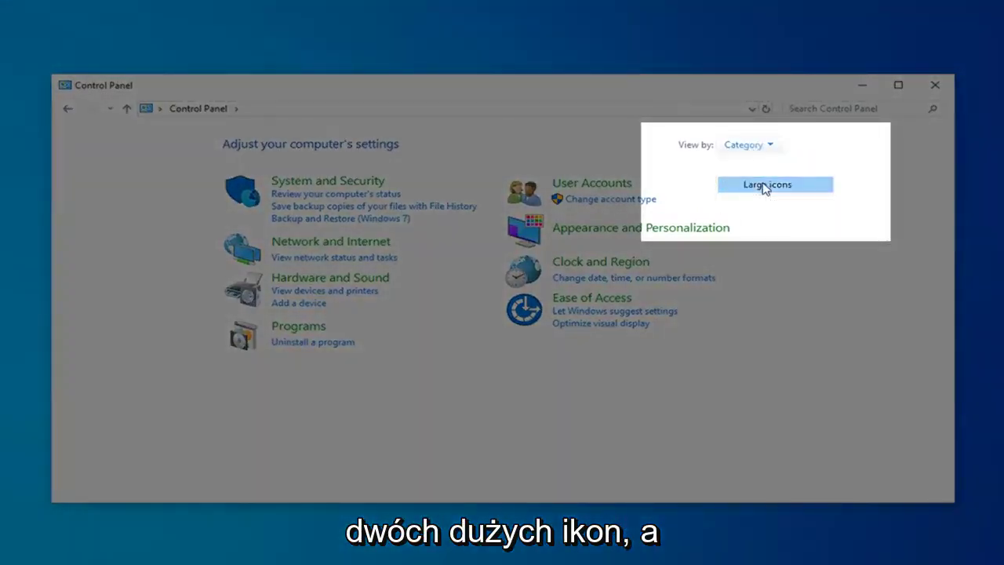
left_click(764, 187)
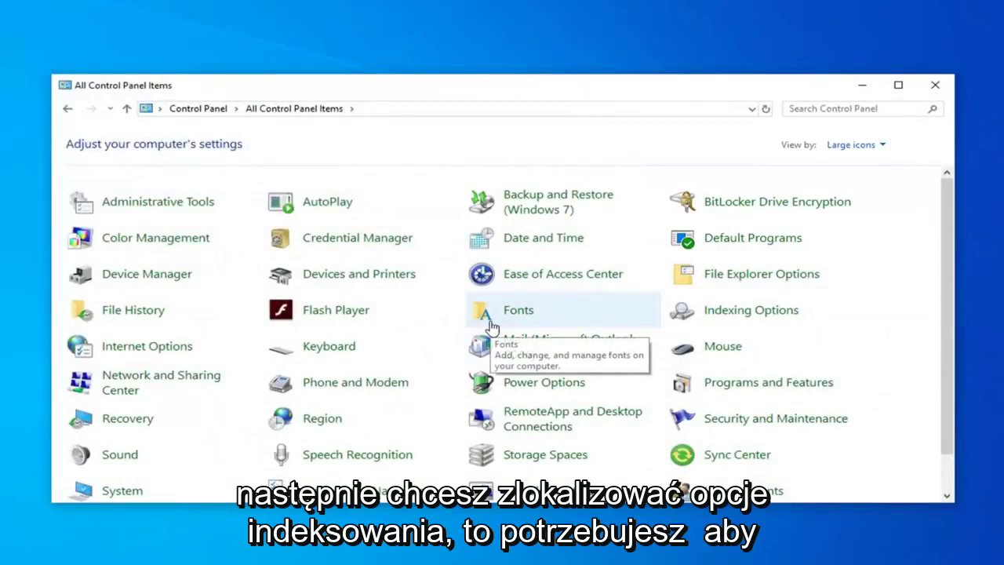
left_click(751, 312)
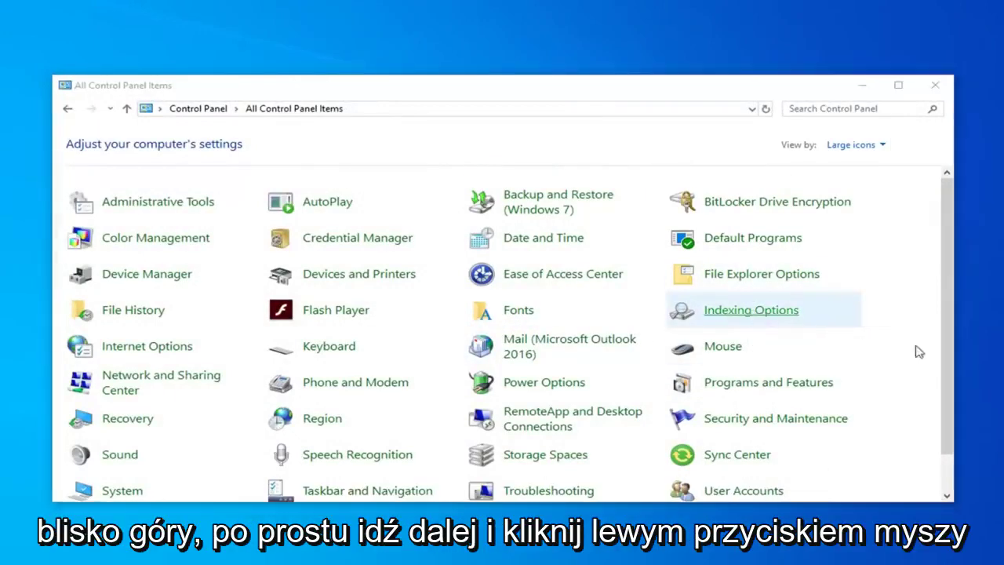
left_click_drag(295, 138, 437, 95)
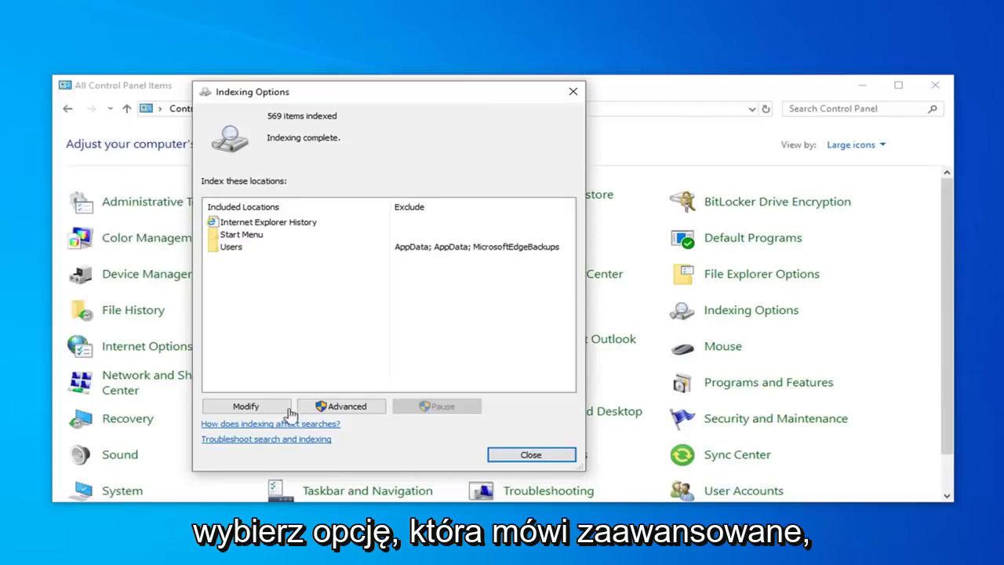
Delete and rebuild the search index through the advanced indexing settings, and close Indexing Options and Control Panel once indexing is complete.
left_click(343, 408)
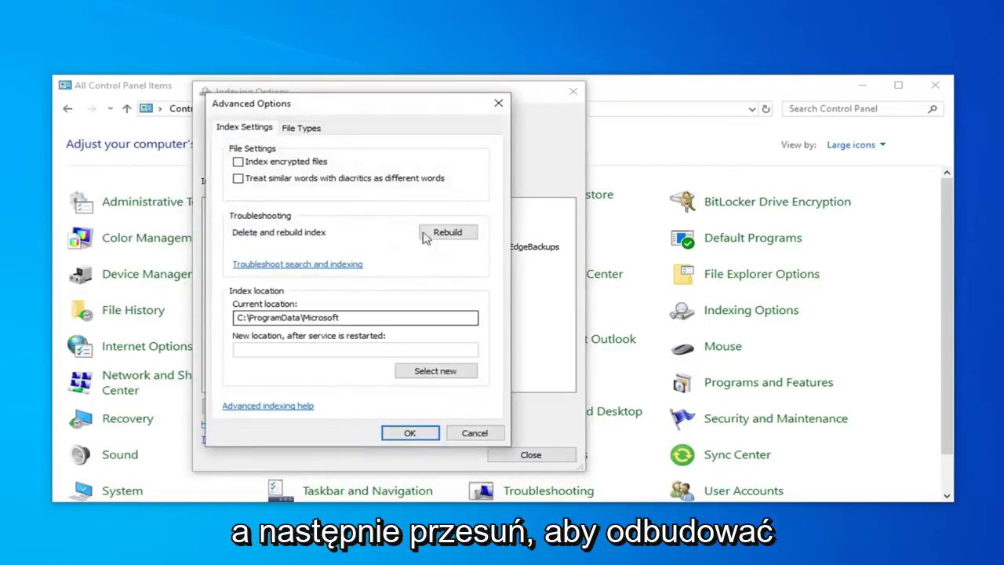
left_click(449, 233)
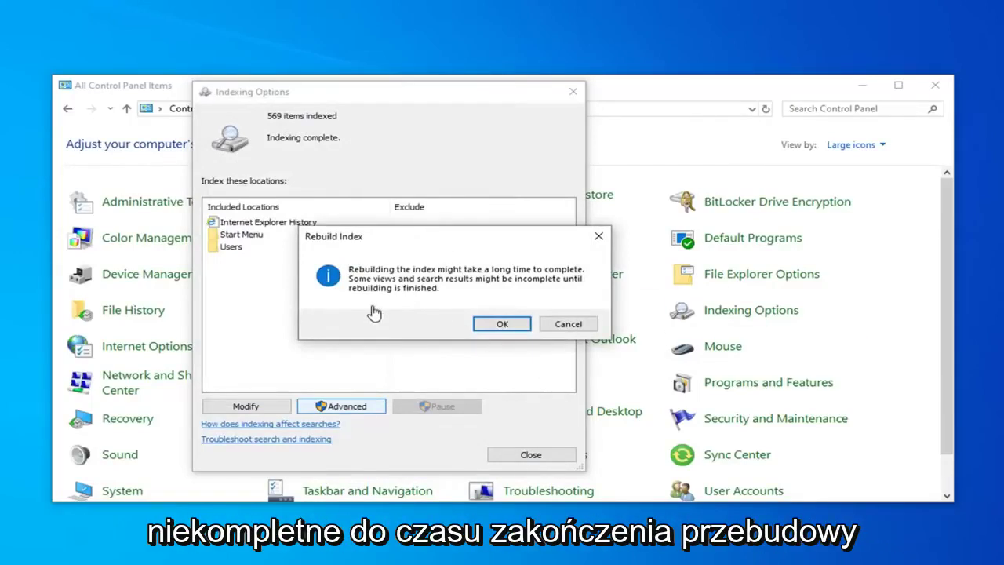
left_click(501, 325)
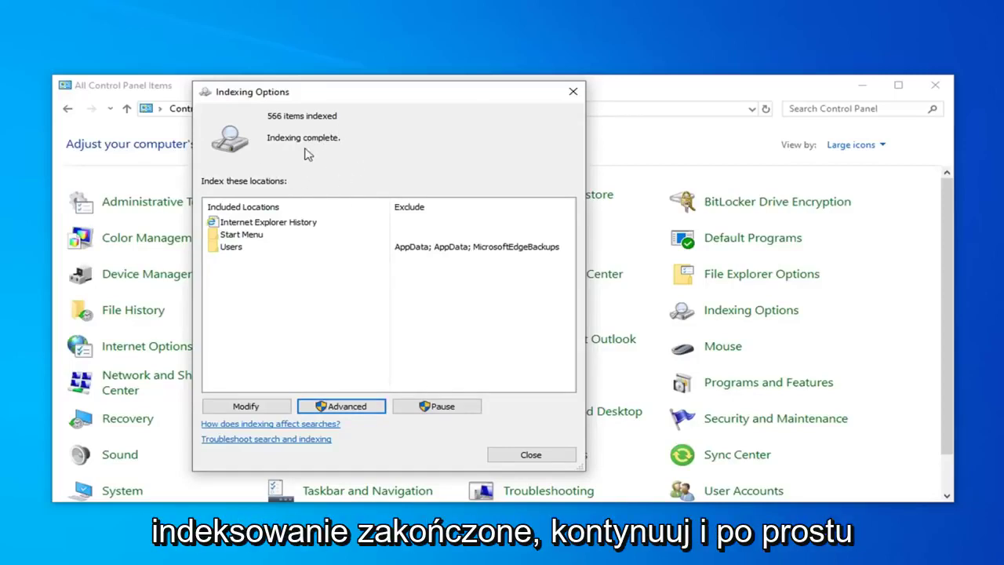
left_click(518, 455)
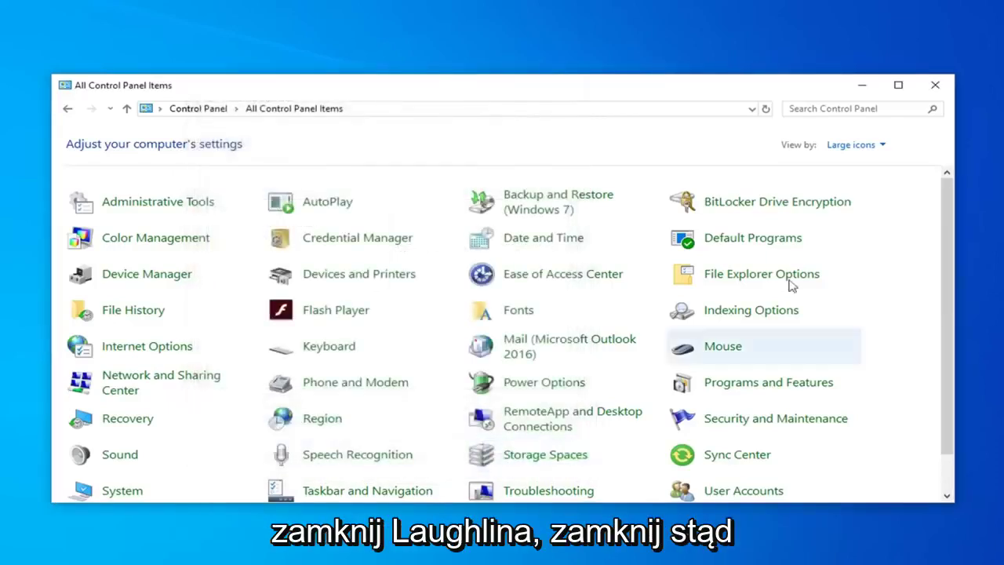
left_click(935, 88)
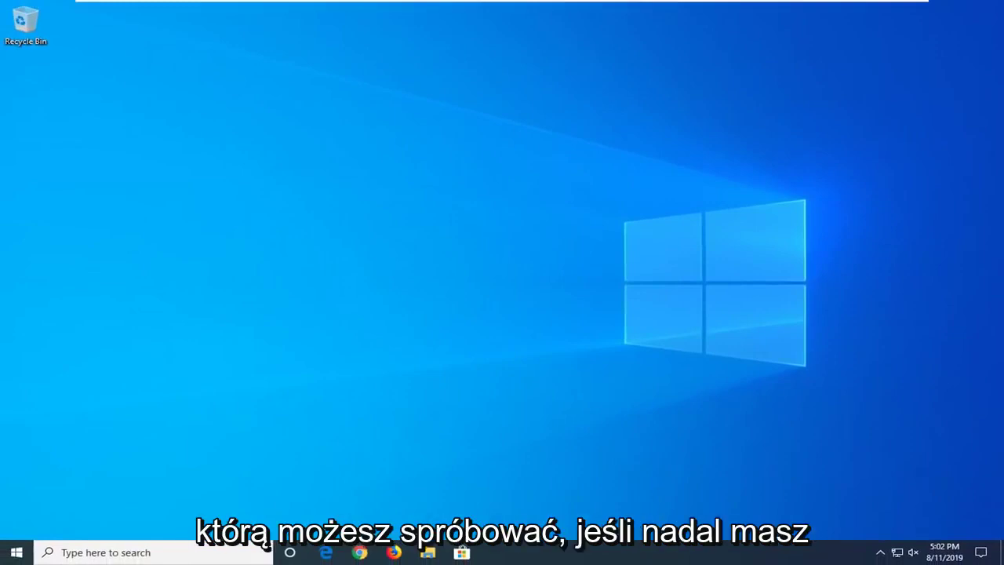
Open Windows PowerShell with administrator rights, allow it to make changes, and move its window towards the middle of the desktop.
right_click(15, 552)
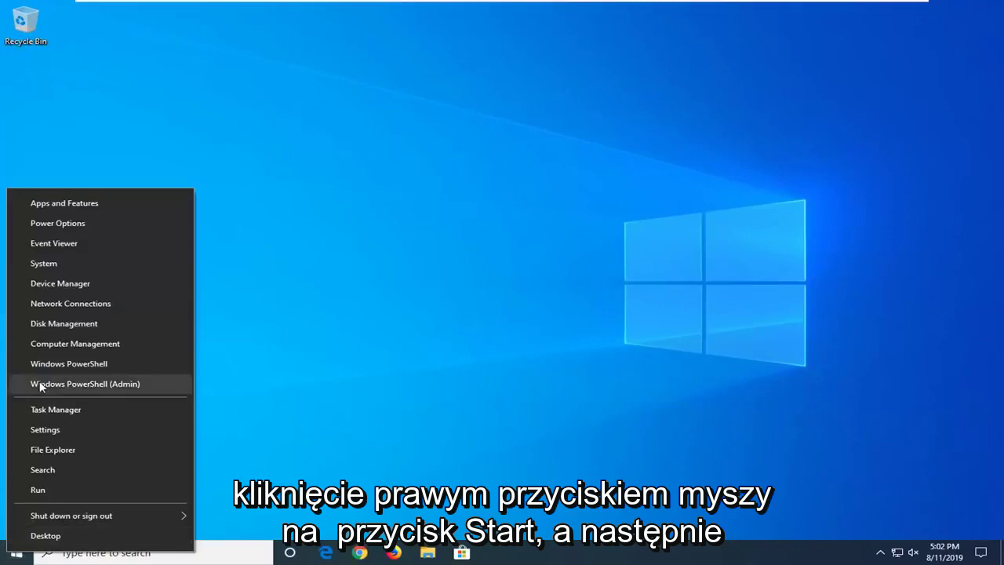
left_click(114, 383)
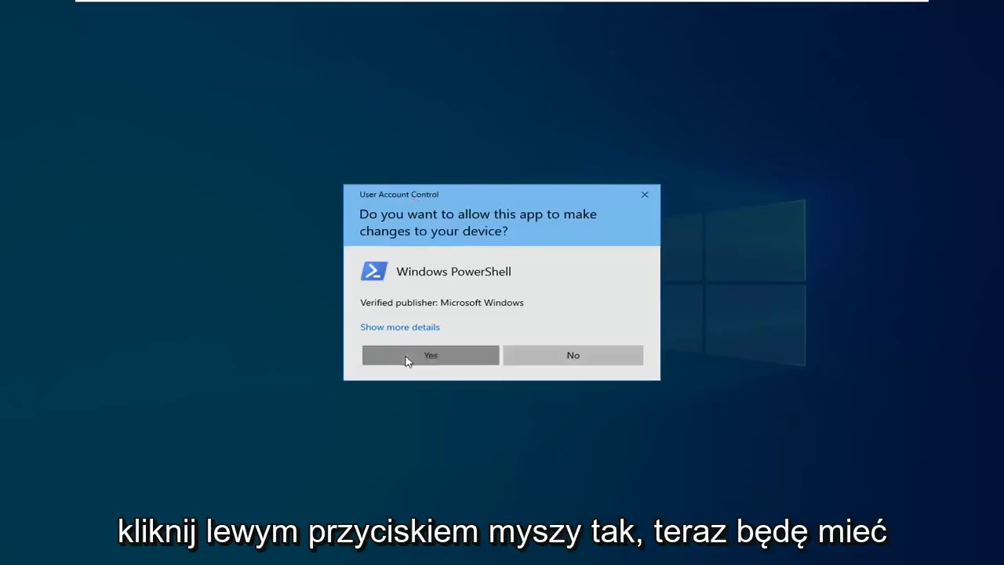
left_click(407, 359)
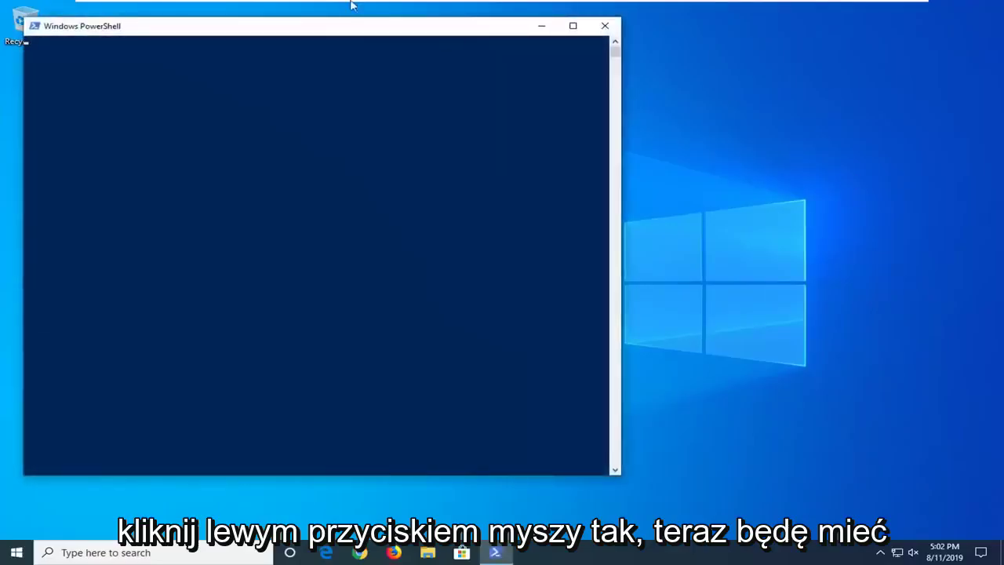
left_click_drag(320, 31, 471, 55)
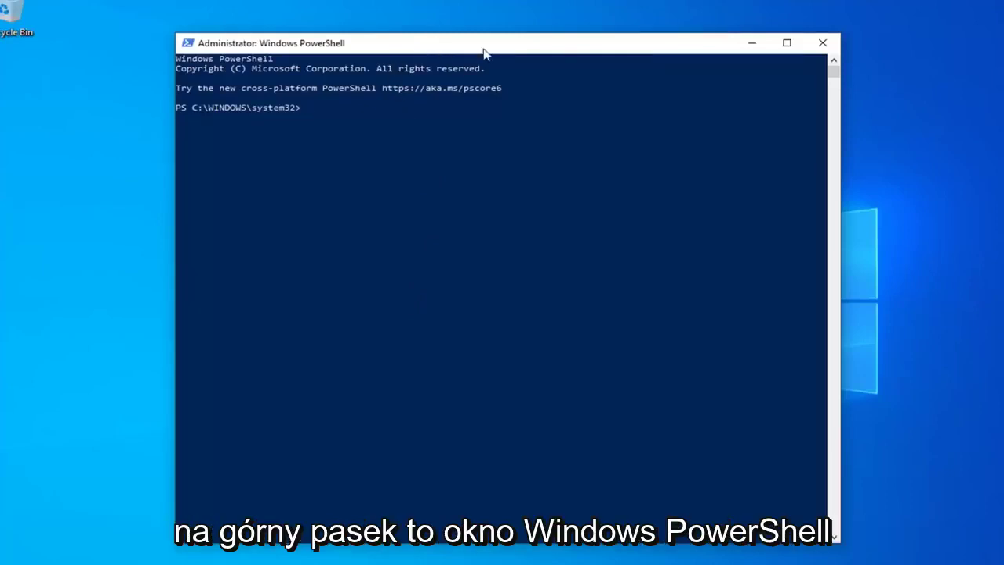
Paste and run the command "PowerShell -ExecutionPolicy Unrestricted".
right_click(550, 44)
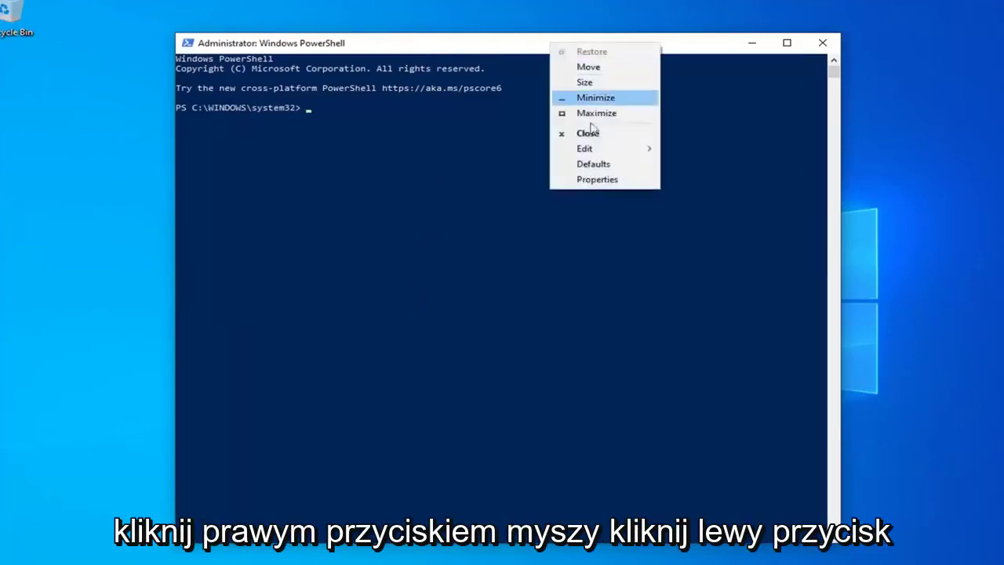
mouse_move(600, 151)
left_click(683, 180)
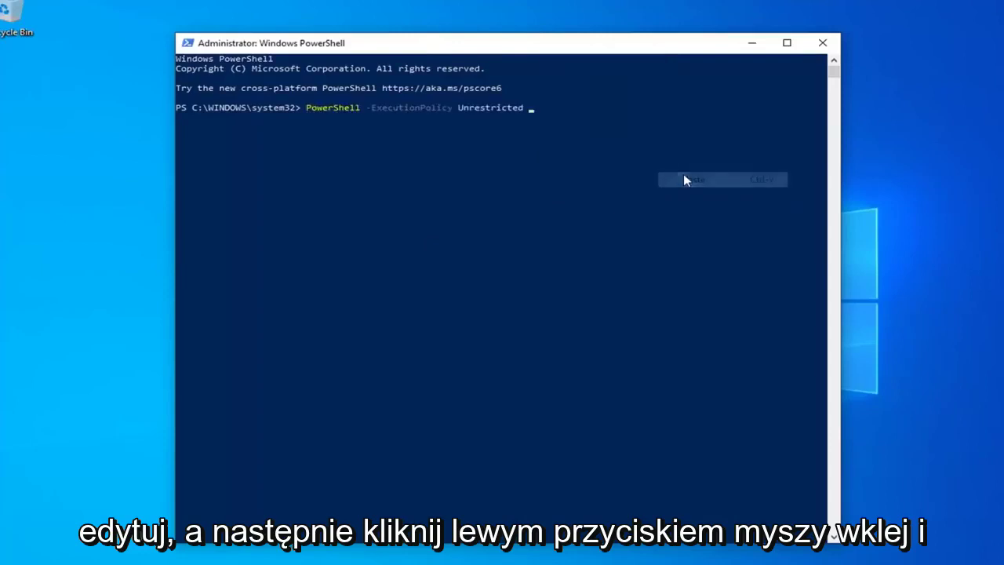
key("Return")
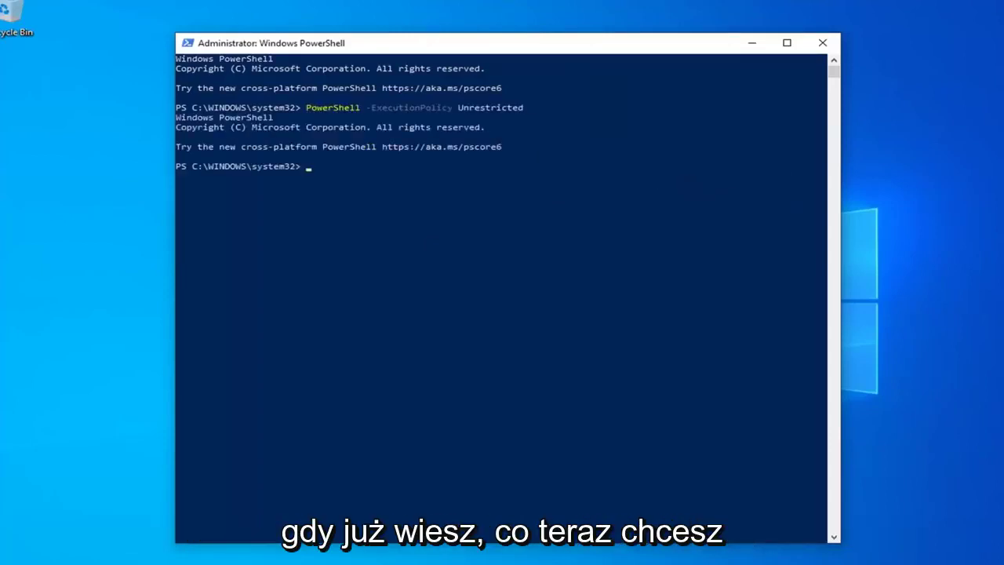
Paste and run Get-AppXPackage -AllUsers |Where-Object {$_.InstallLocation -like "*SystemApps*"} | Foreach {Add-AppxPackage -DisableDevelopmentMode -Register "$($_.InstallLocation)\AppXManifest.xml"} to re-register the system apps.
right_click(439, 44)
mouse_move(474, 146)
left_click(552, 177)
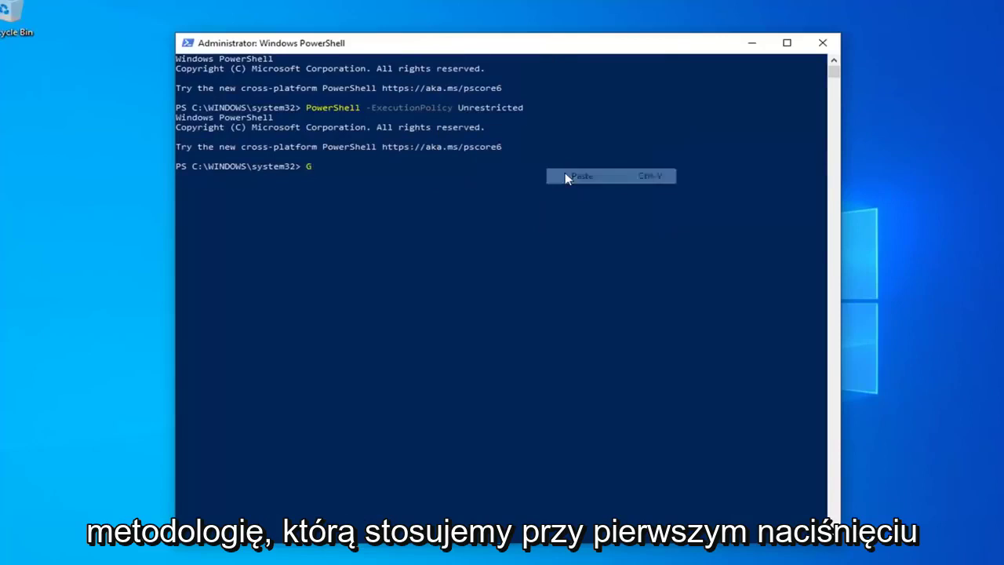
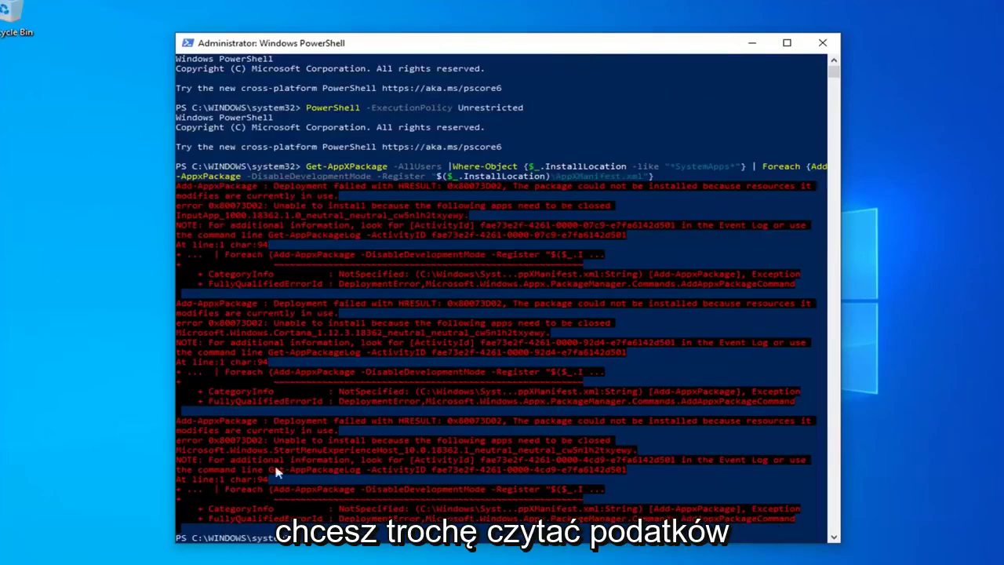
Run $manifest = (Get-AppxPackage Microsoft.WindowsStore).InstallLocation + '\AppxManifest.xml' ; Add-AppxPackage -DisableDevelopmentMode -Register $manifest to re-register the Microsoft Store.
scroll(463, 235, "down", 2)
scroll(463, 243, "up", 2)
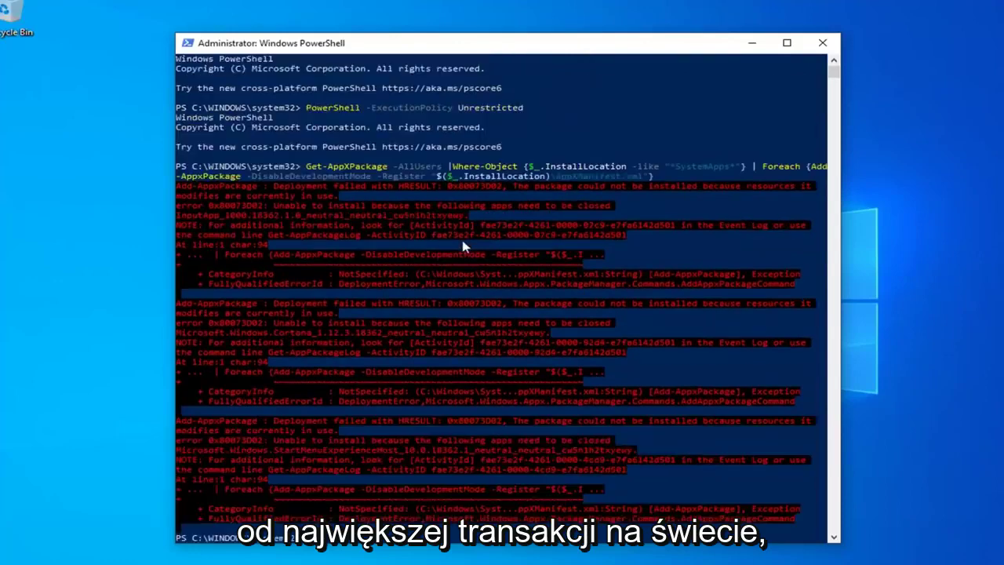
scroll(372, 195, "down", 1)
scroll(371, 196, "down", 1)
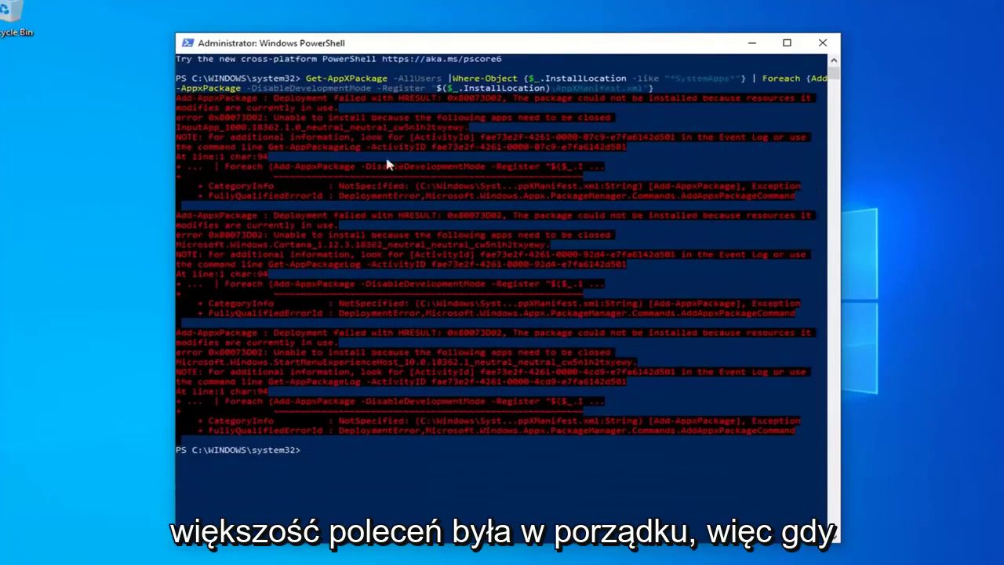
type("$manifest = (Get-AppxPackage Microsoft.WindowsStore).InstallLocation + '\\AppxManifest.xml' ; Add-AppxPackage -DisableDevelopmentMode -Register $manifest")
key("Return")
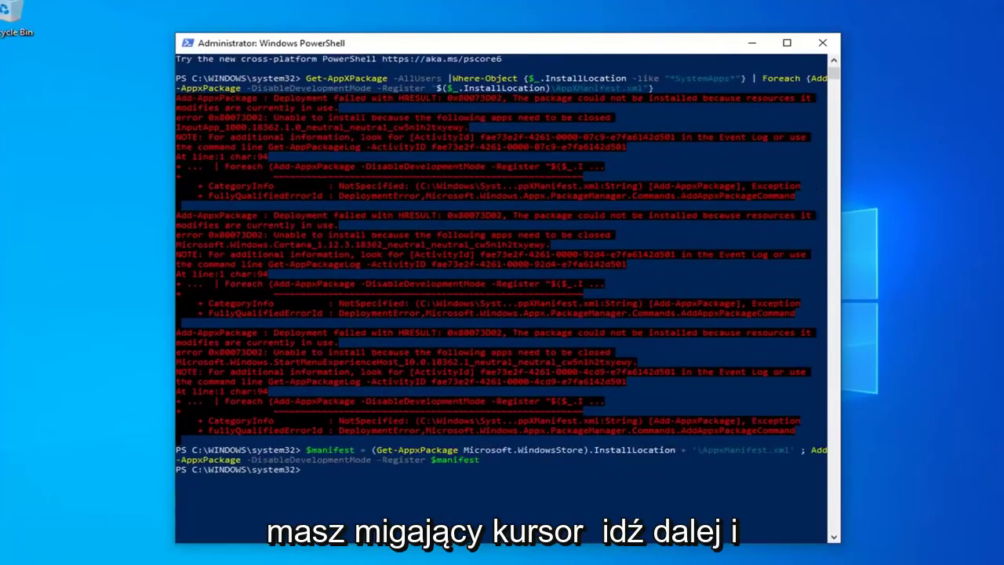
Paste and run the command C:\Windows\System32\ctfmon.exe, and close the PowerShell window.
right_click(484, 47)
mouse_move(549, 152)
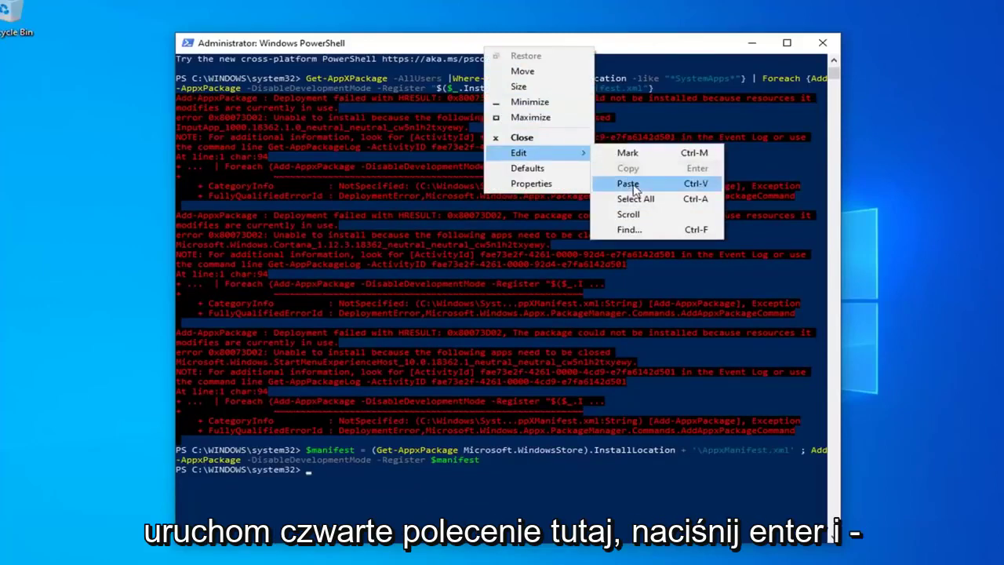
left_click(630, 186)
key("Return")
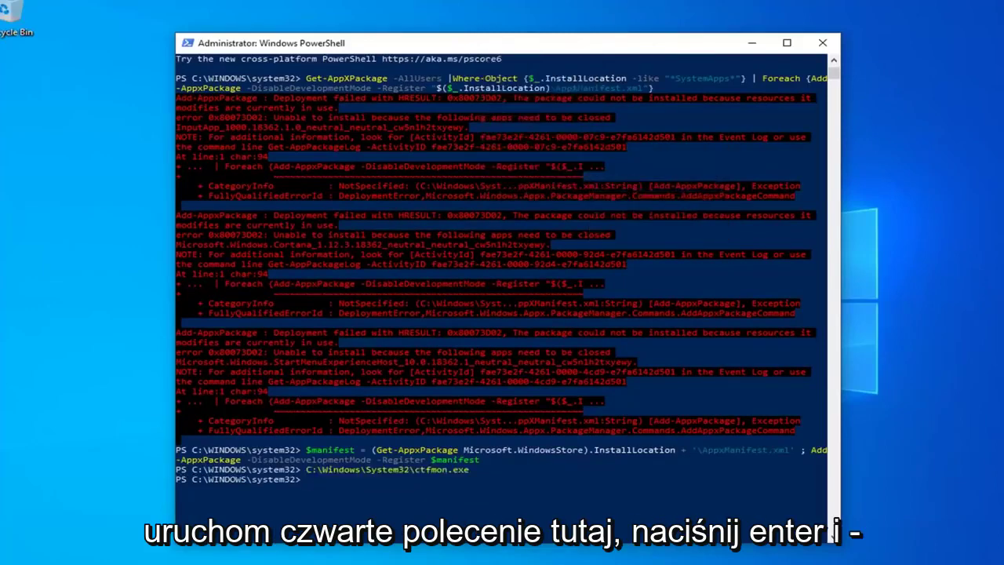
left_click(822, 43)
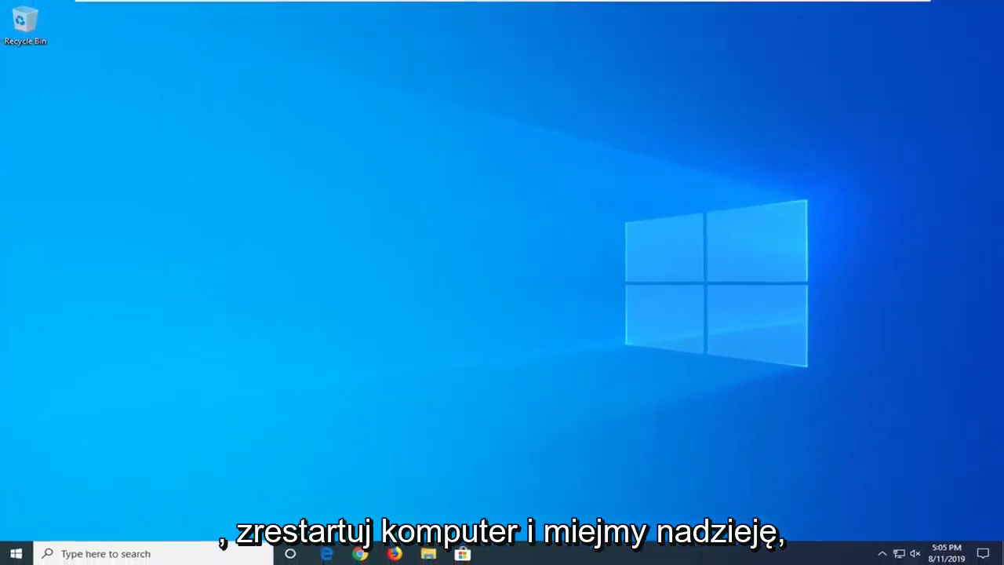